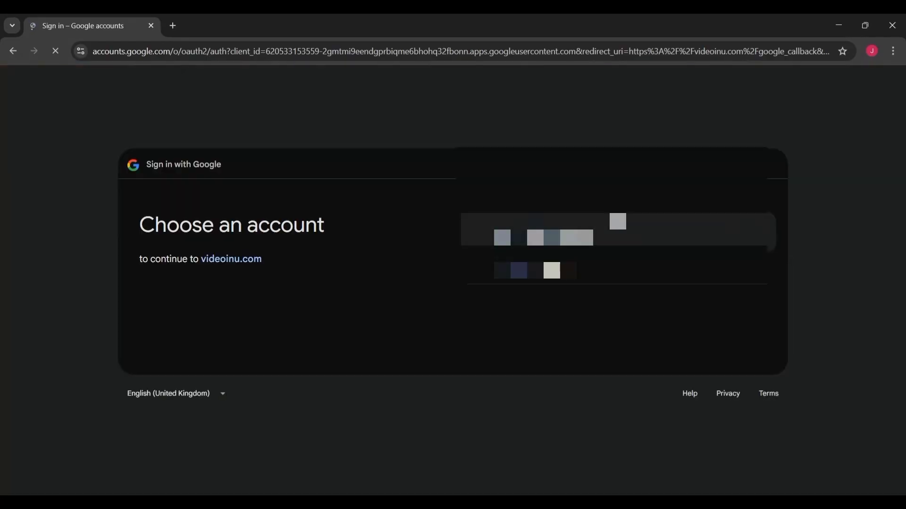
# Step: Choose the Google account and approve signing in to videoinu.com with it
pyautogui.click(616, 220)
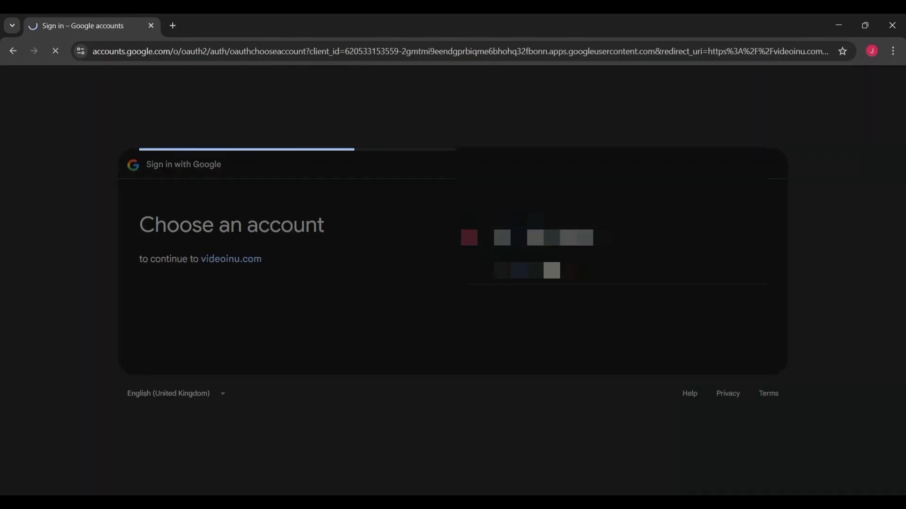
pyautogui.click(734, 376)
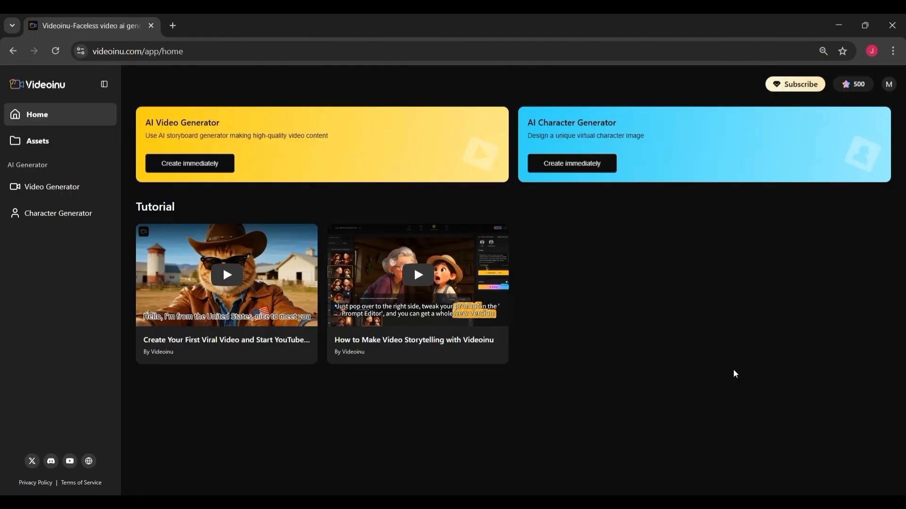
pyautogui.press('super+shift+s')
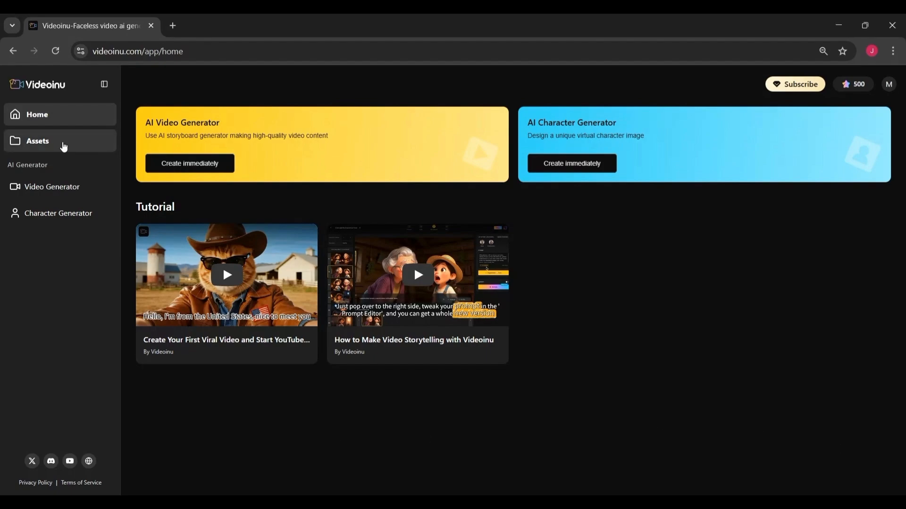
# Step: Start a new project with the AI Video Generator
pyautogui.click(63, 146)
pyautogui.click(225, 117)
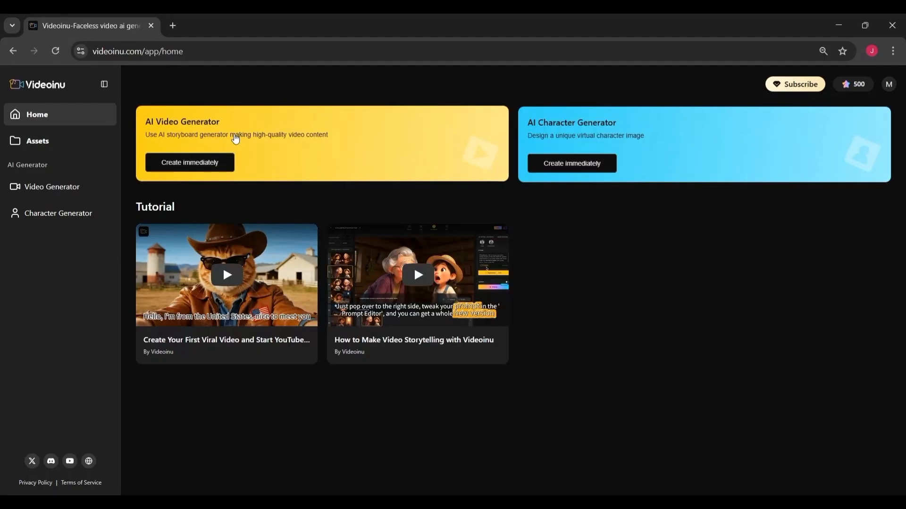
pyautogui.click(207, 166)
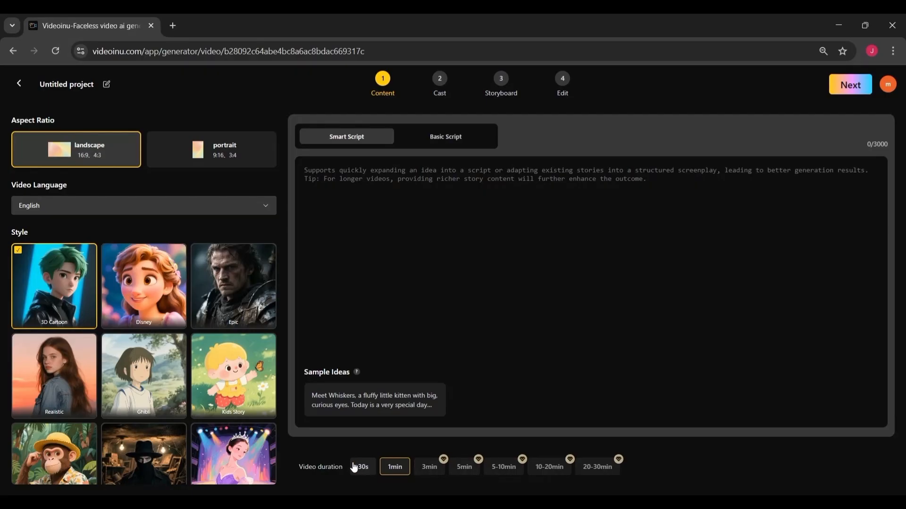
# Step: Set the video's aspect ratio to landscape and its style to Epic
pyautogui.click(226, 158)
pyautogui.click(103, 163)
pyautogui.click(227, 296)
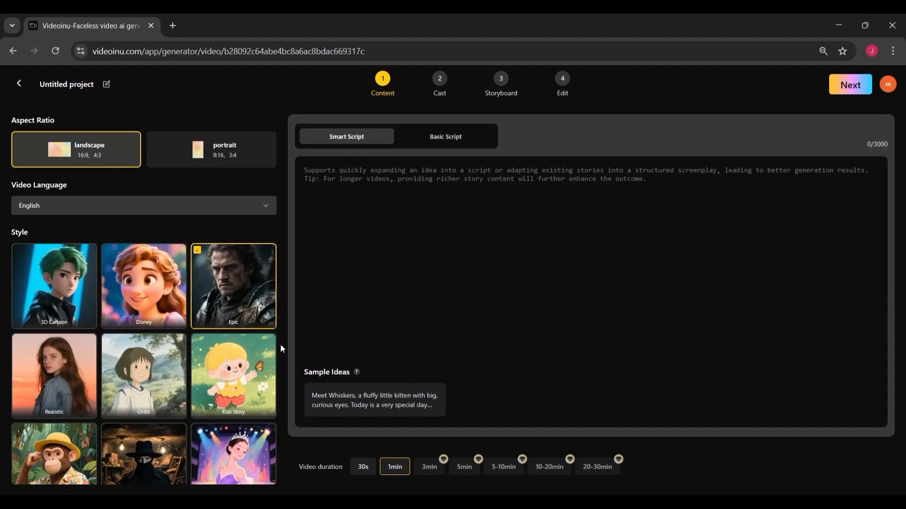
# Step: Try the Suspense and GTA styles, ending with Epic selected again
pyautogui.click(133, 454)
pyautogui.scroll(-3, 133, 454)
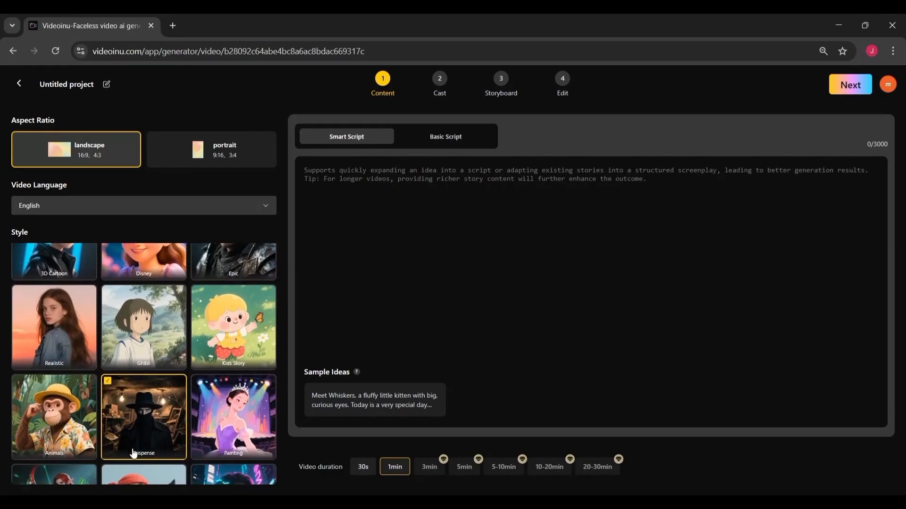
pyautogui.scroll(-4, 134, 454)
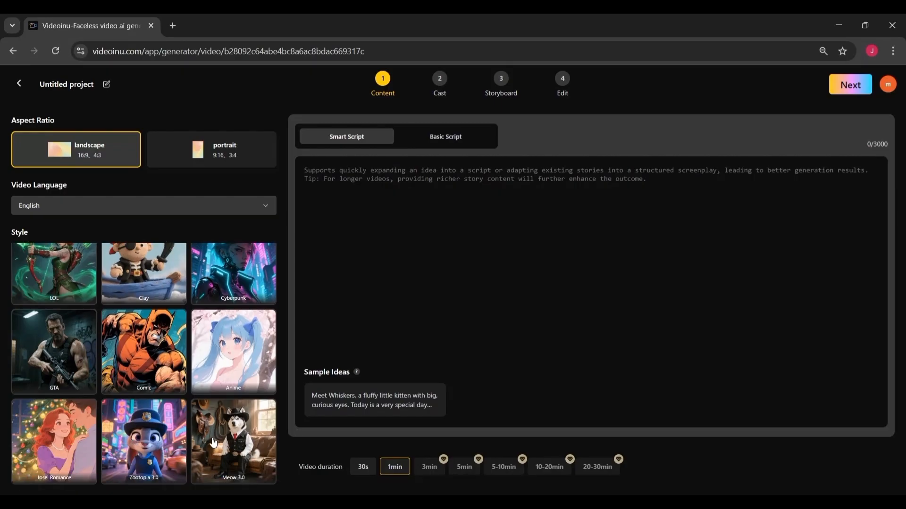
pyautogui.click(69, 350)
pyautogui.scroll(5, 69, 350)
pyautogui.scroll(2, 68, 350)
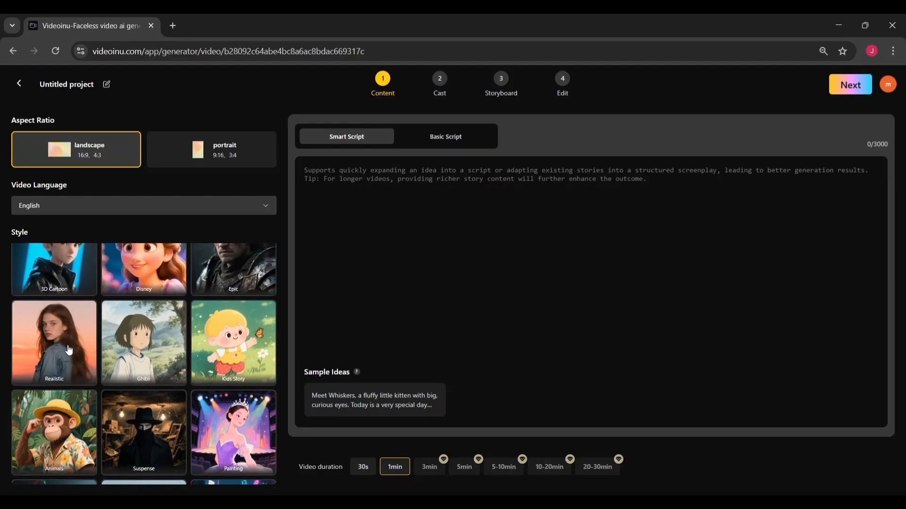
pyautogui.click(256, 274)
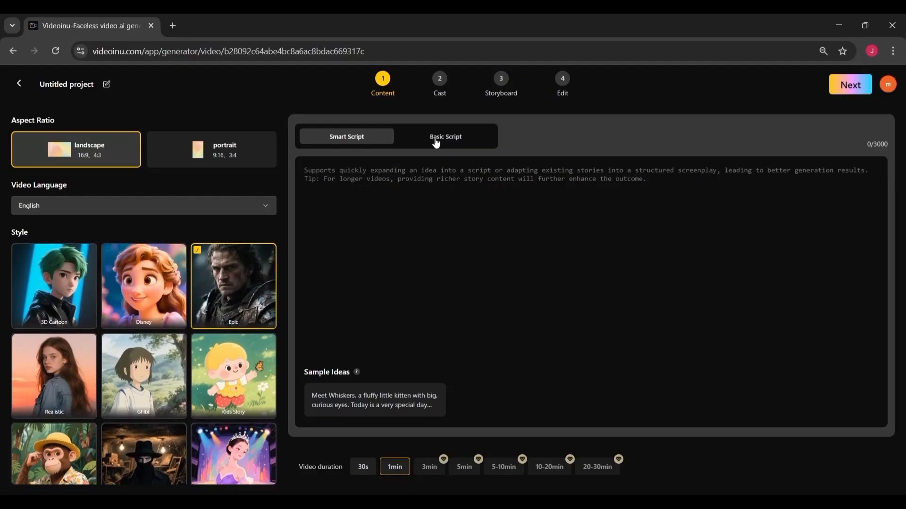
# Step: Fill the Smart Script with the sample idea about Whiskers the kitten and generate the scene and shot breakdown
pyautogui.click(462, 140)
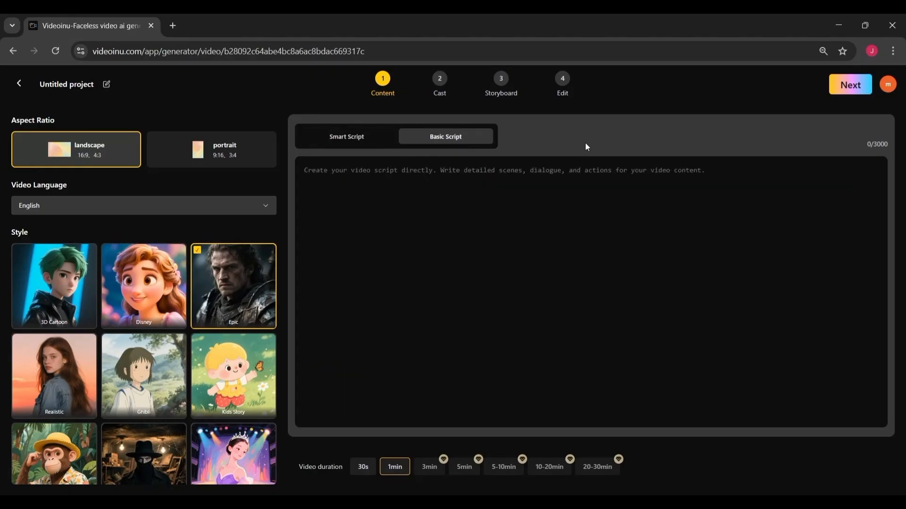
pyautogui.click(338, 141)
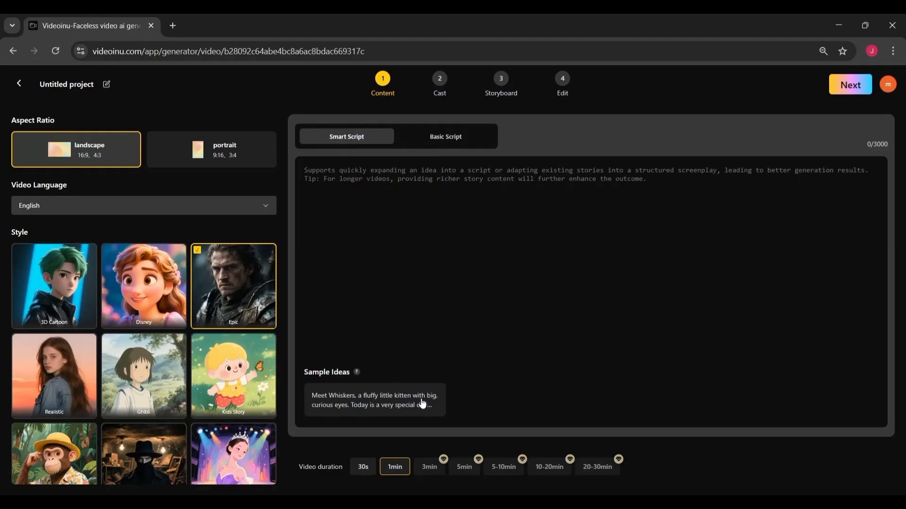
pyautogui.click(402, 413)
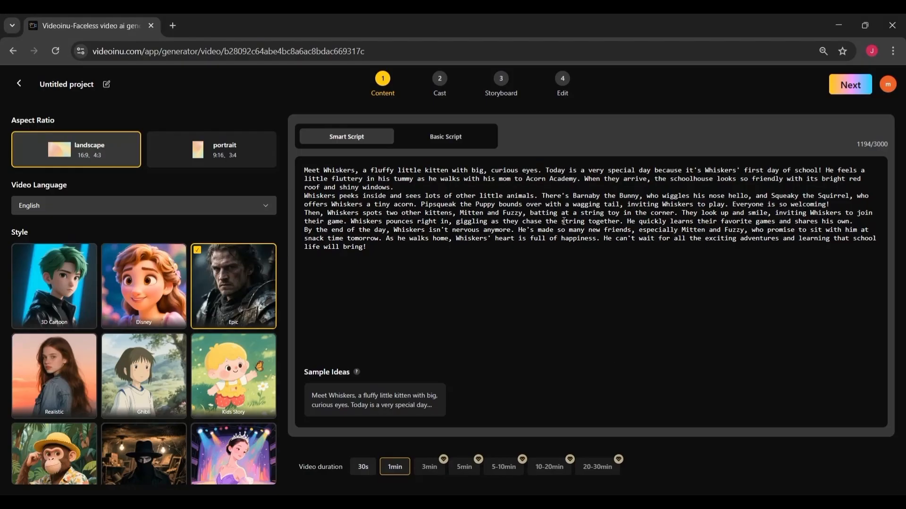
pyautogui.click(863, 92)
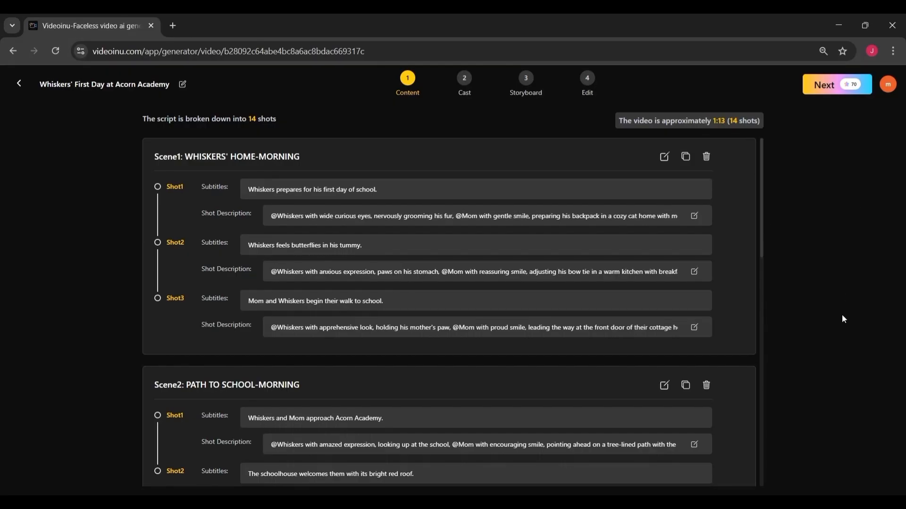
# Step: Review the script's scenes, with their shot subtitles, shot descriptions and the approximate video length
pyautogui.press('super+shift+s')
pyautogui.scroll(-1, 761, 277)
pyautogui.scroll(-3, 759, 273)
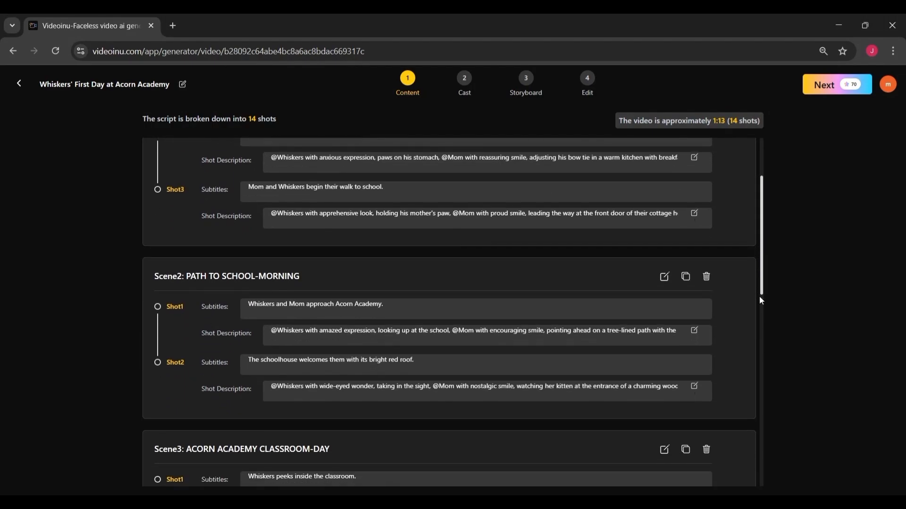
pyautogui.moveTo(758, 313); pyautogui.dragTo(756, 324)
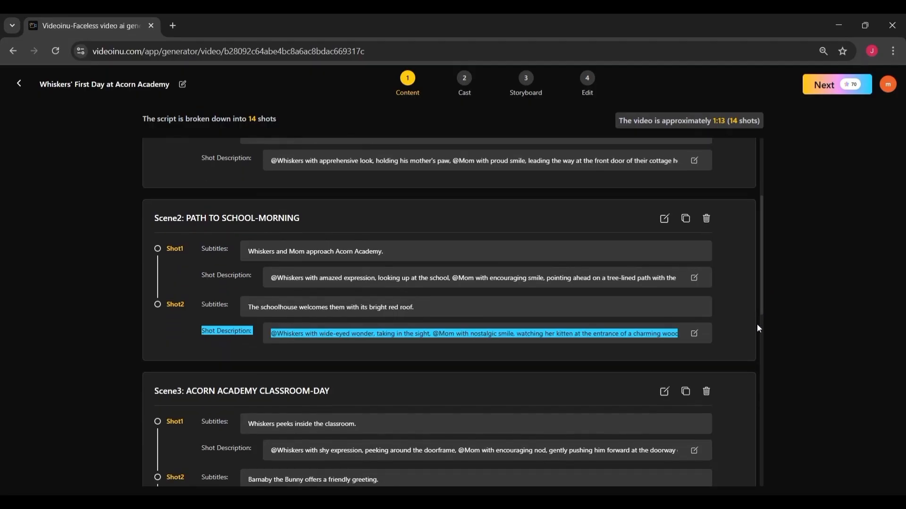
pyautogui.click(718, 334)
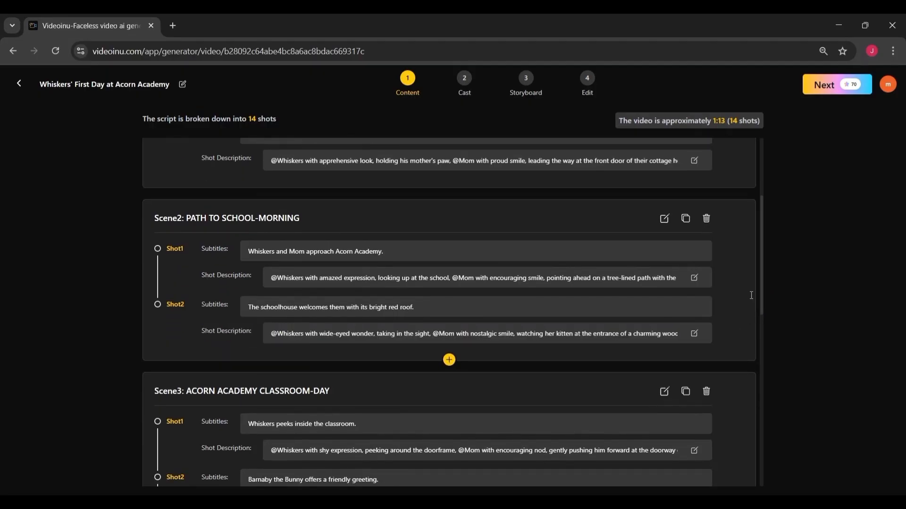
pyautogui.moveTo(765, 314); pyautogui.dragTo(751, 188)
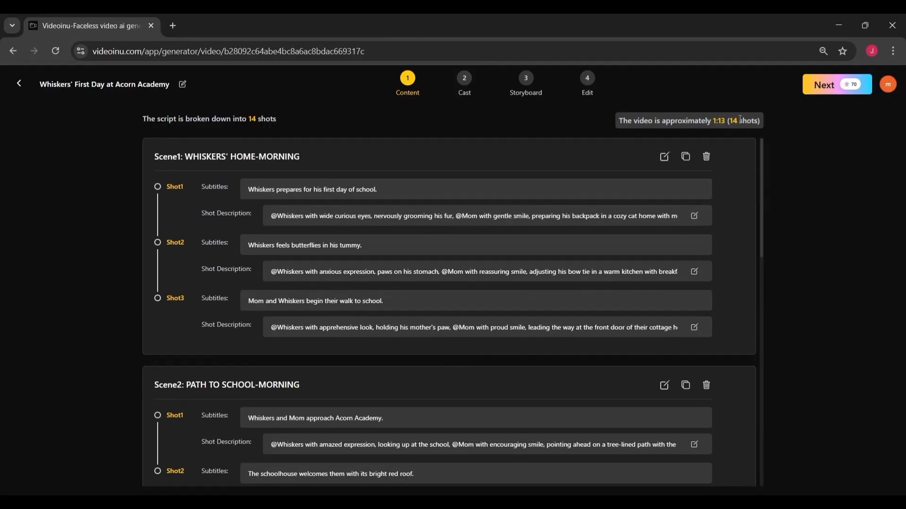
pyautogui.click(396, 186)
pyautogui.click(731, 185)
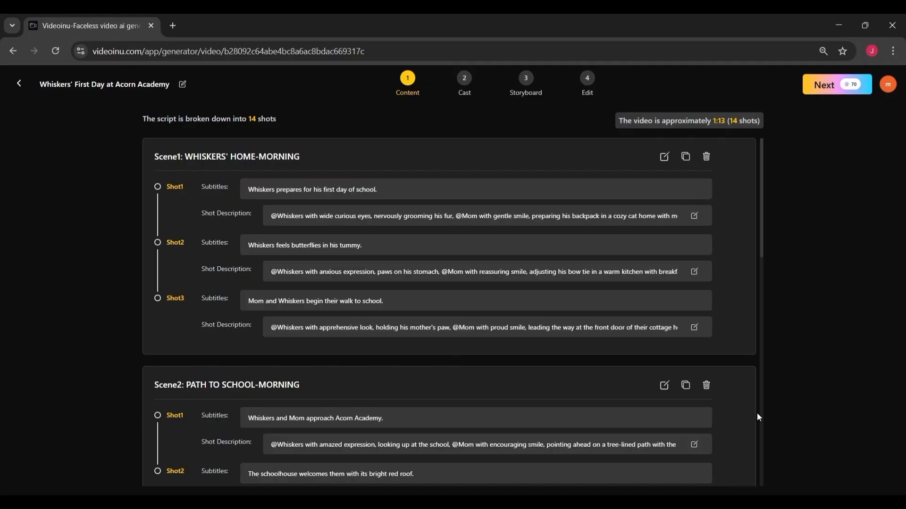
# Step: Advance the project to the Cast stage and open the Mom character for editing
pyautogui.click(836, 85)
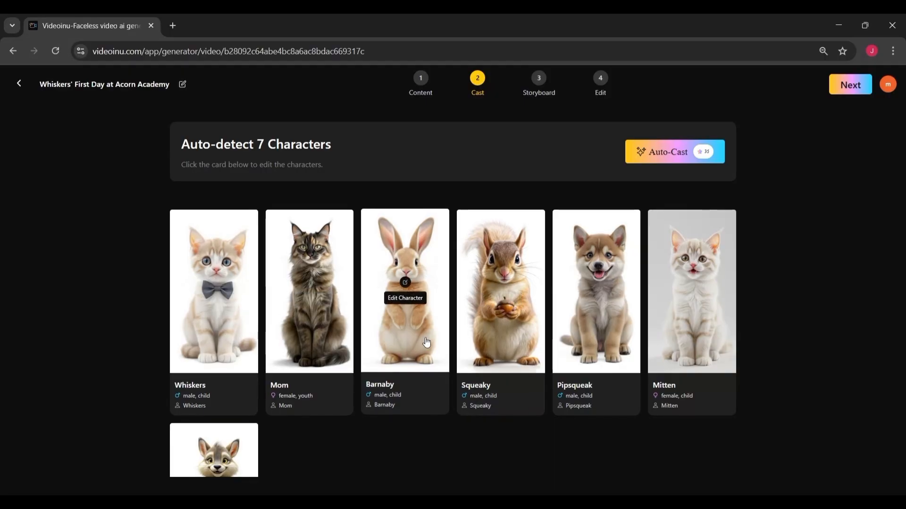
pyautogui.click(325, 340)
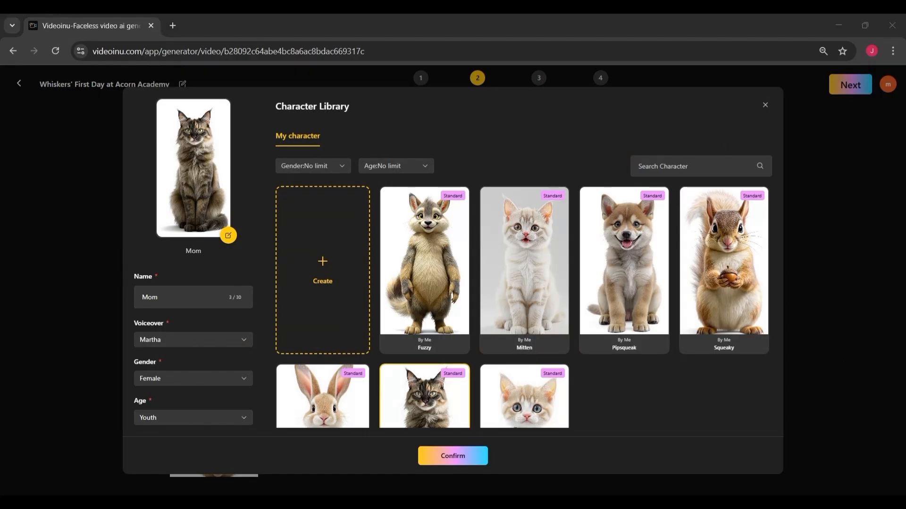
# Step: Examine the character library, its gender and age filter options, and the voiceover choices for Mom
pyautogui.scroll(-3, 666, 382)
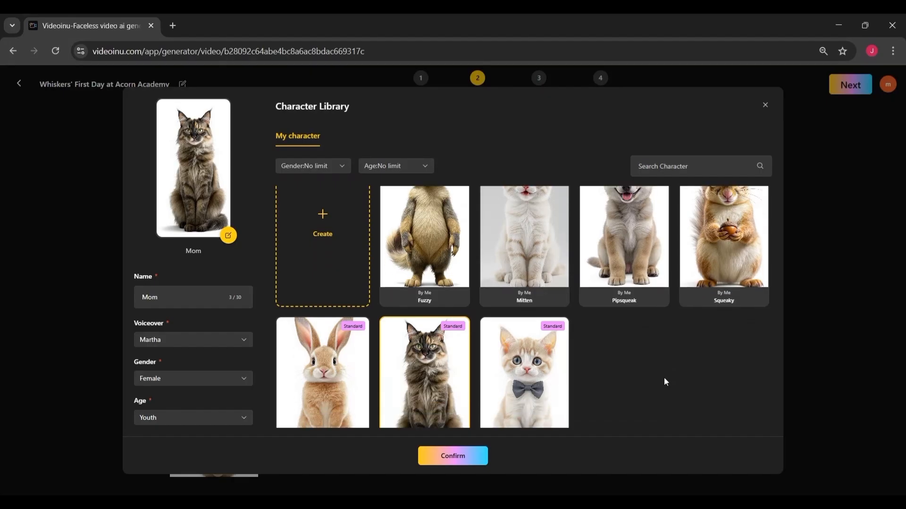
pyautogui.scroll(3, 663, 380)
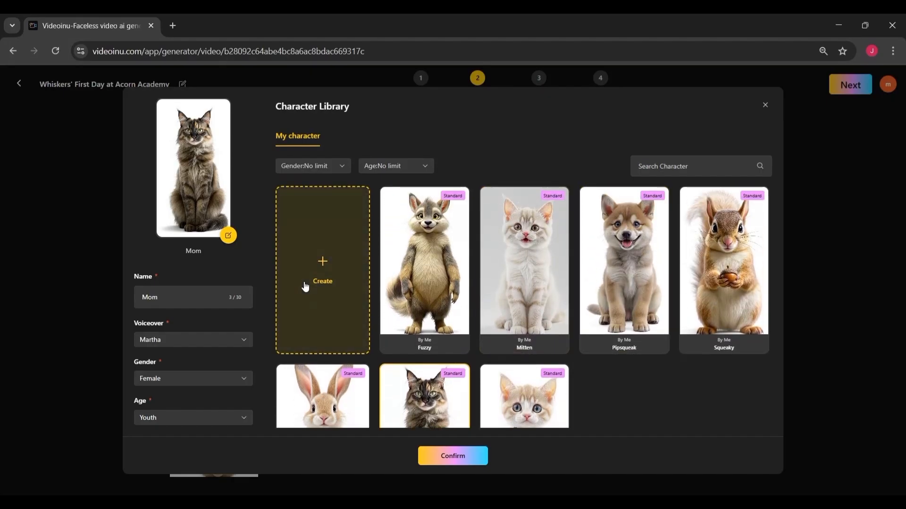
pyautogui.click(341, 170)
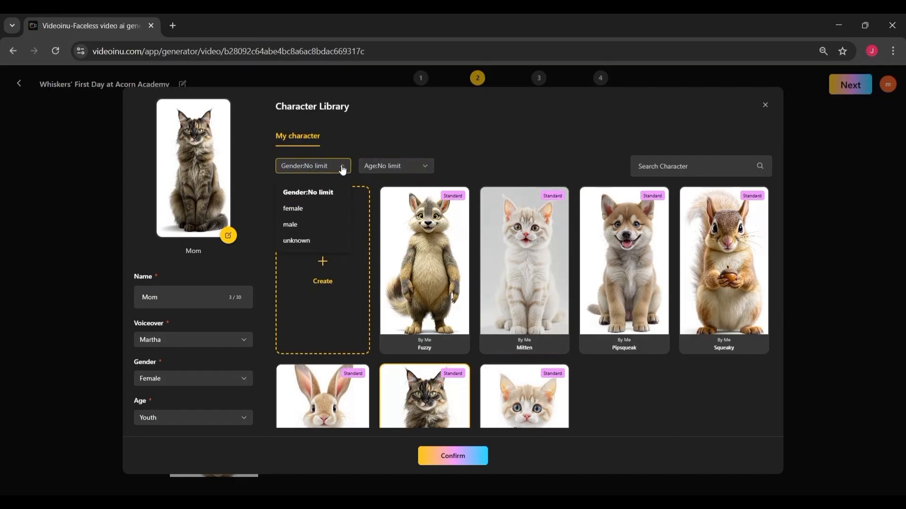
pyautogui.click(341, 167)
pyautogui.click(426, 166)
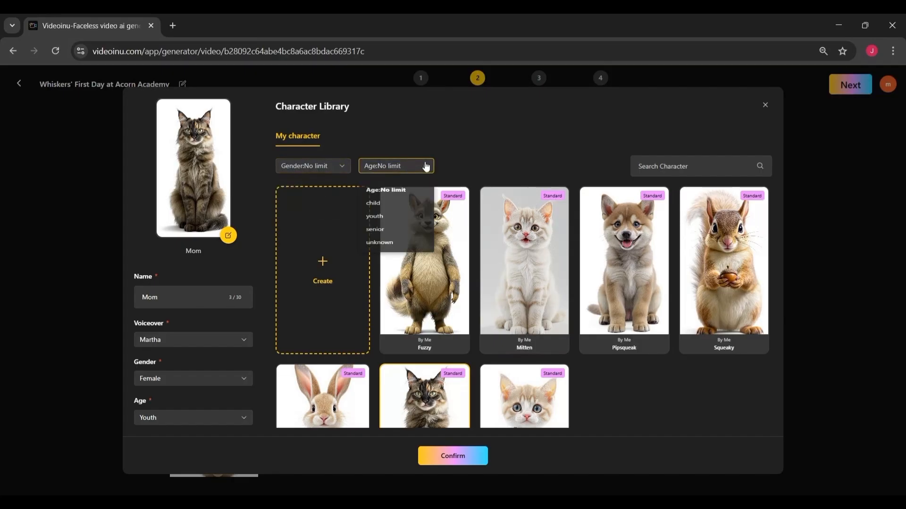
pyautogui.click(426, 166)
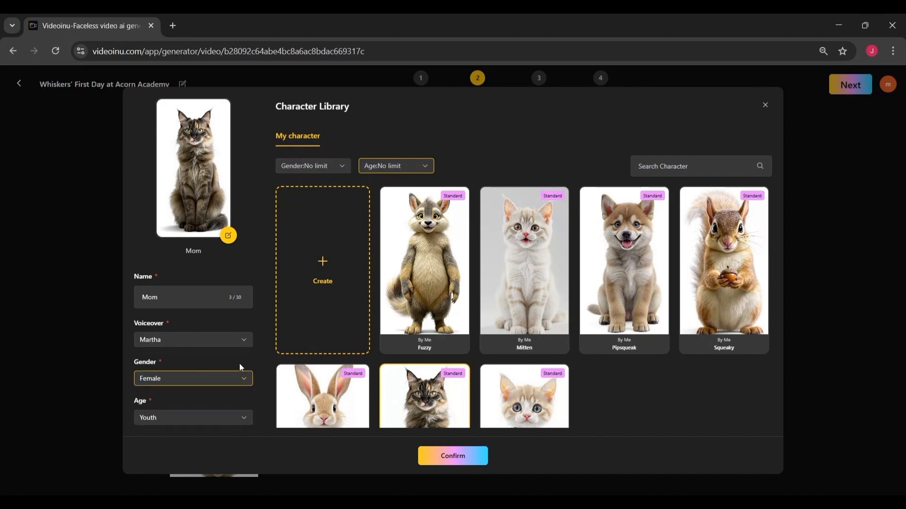
pyautogui.click(243, 342)
pyautogui.click(242, 342)
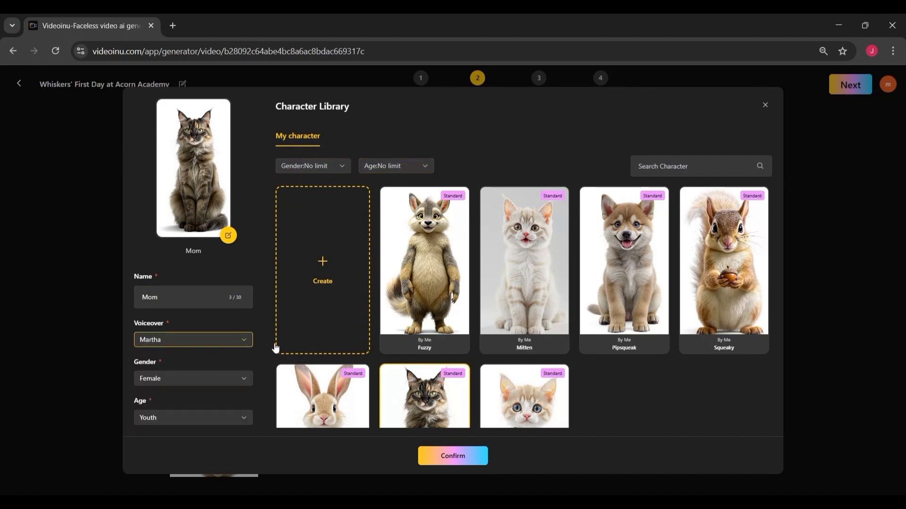
# Step: Confirm the Mom character's settings and advance the project to the Storyboard stage
pyautogui.click(434, 467)
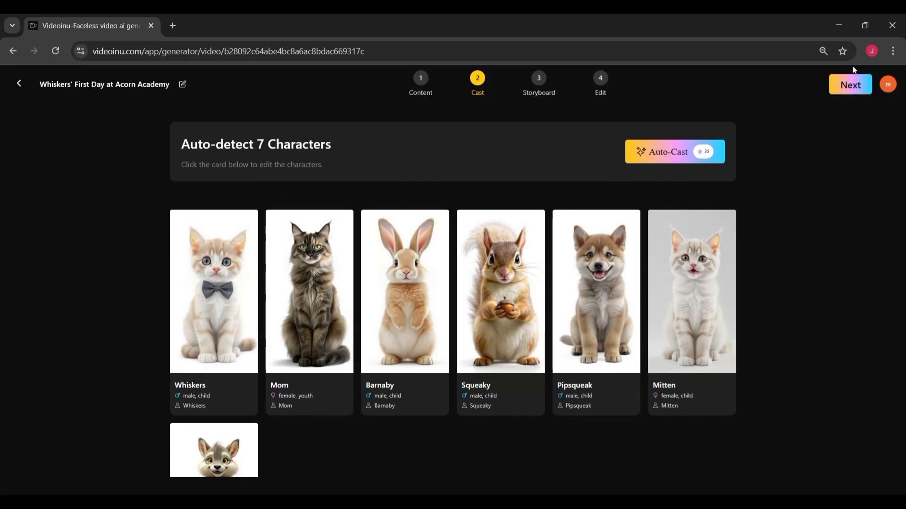
pyautogui.click(844, 87)
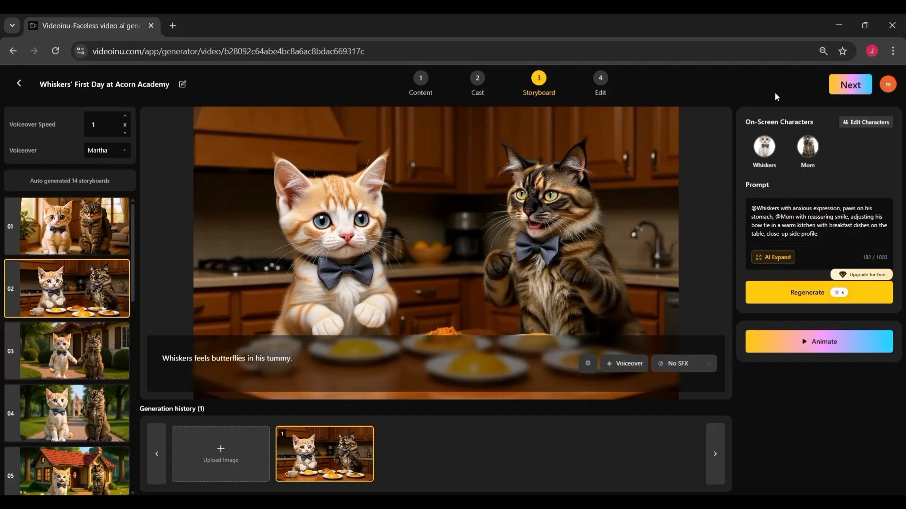
pyautogui.press('super+shift+s')
pyautogui.moveTo(132, 280); pyautogui.dragTo(120, 259)
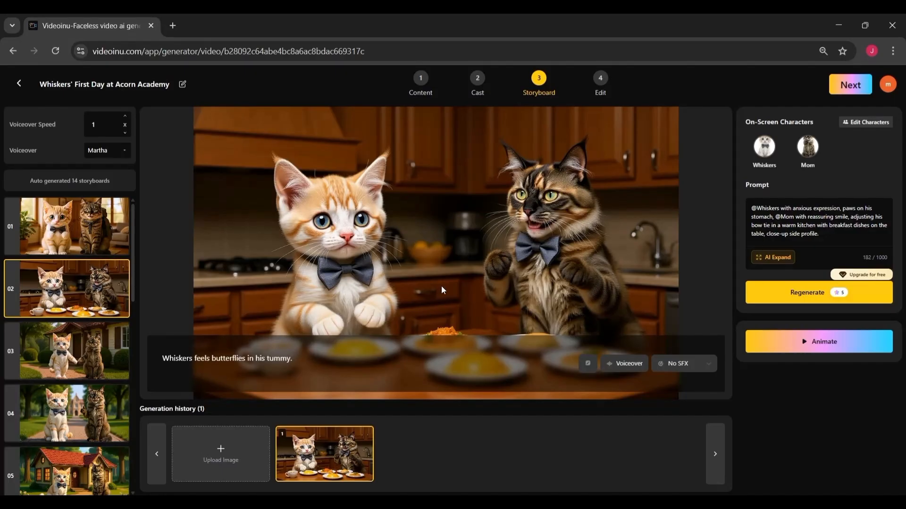
# Step: Animate only storyboard shot 02 with the Lip Sync model
pyautogui.click(821, 340)
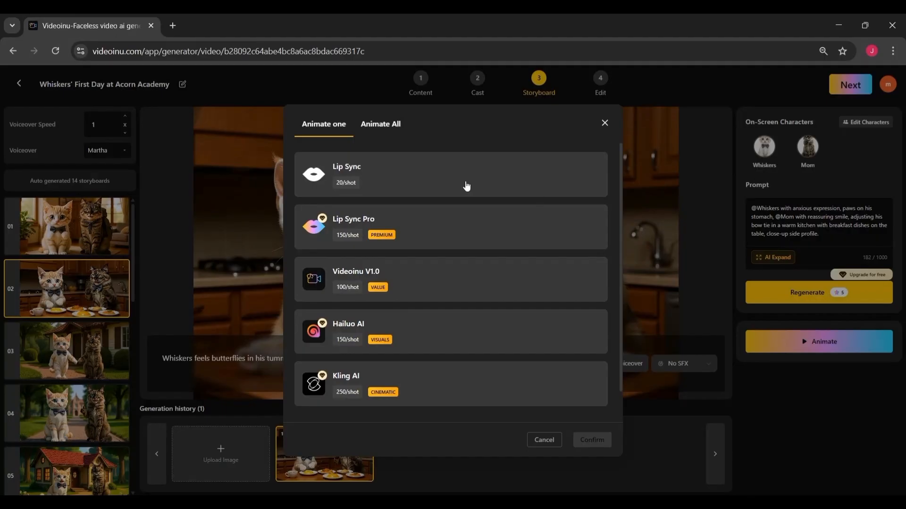
pyautogui.click(387, 130)
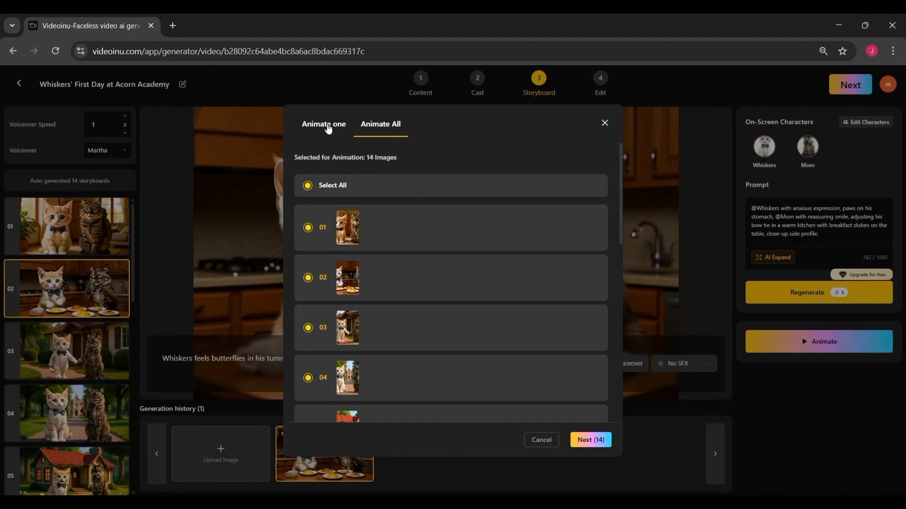
pyautogui.click(328, 128)
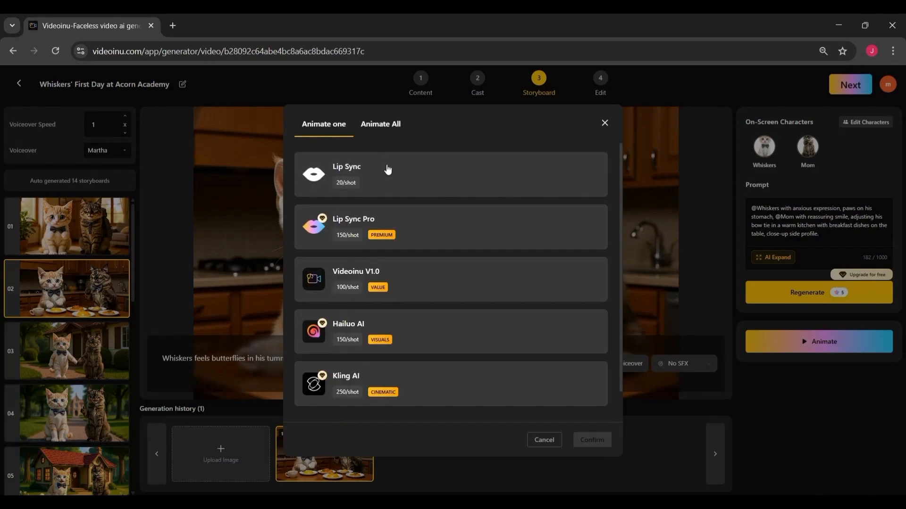
pyautogui.click(387, 169)
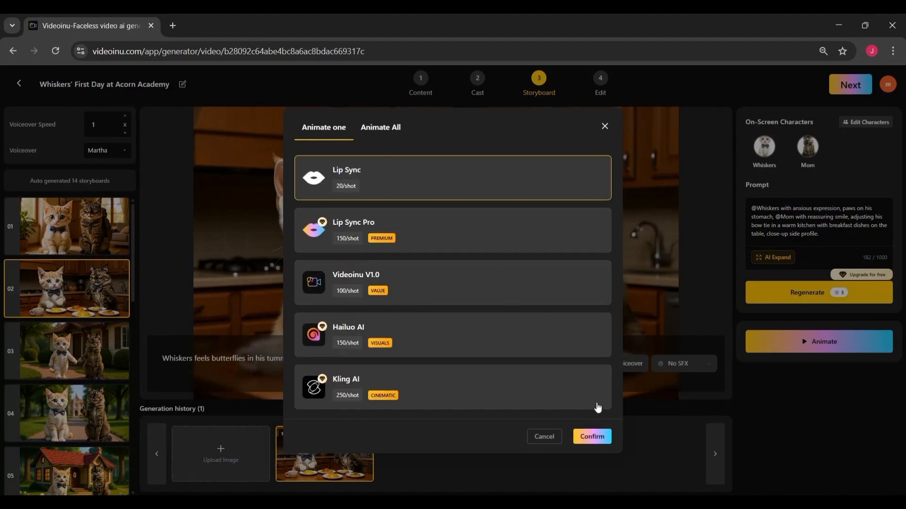
pyautogui.click(589, 437)
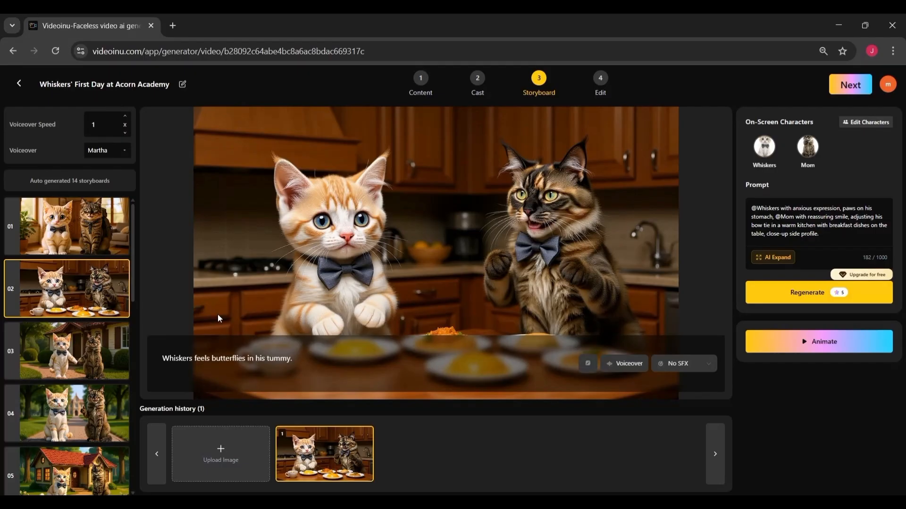
# Step: Look through the remaining storyboard shots, previewing the images and prompts of shots 03, 04, 05, 09 and 13
pyautogui.click(74, 344)
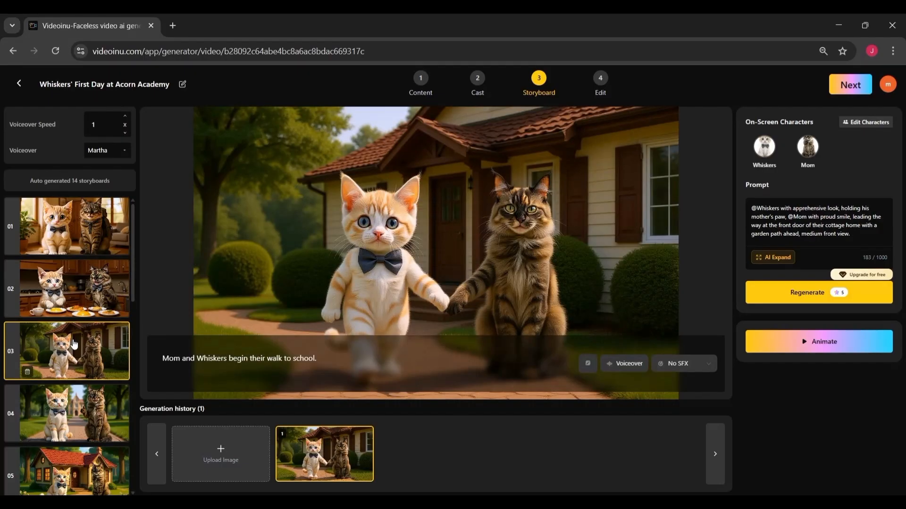
pyautogui.click(67, 402)
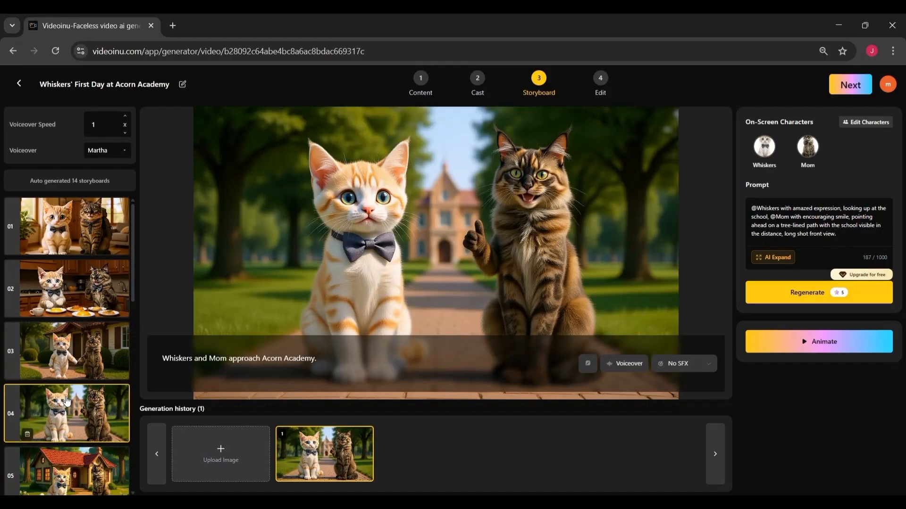
pyautogui.click(76, 472)
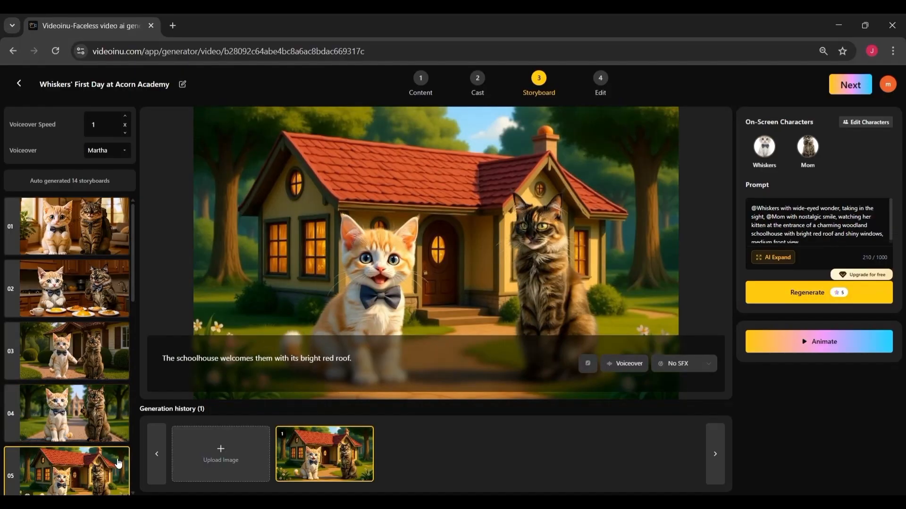
pyautogui.moveTo(137, 285); pyautogui.dragTo(147, 408)
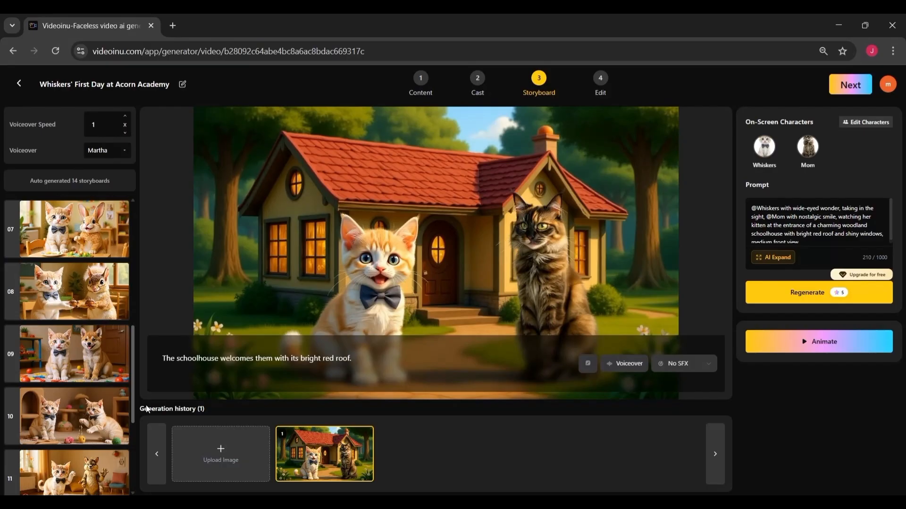
pyautogui.click(107, 376)
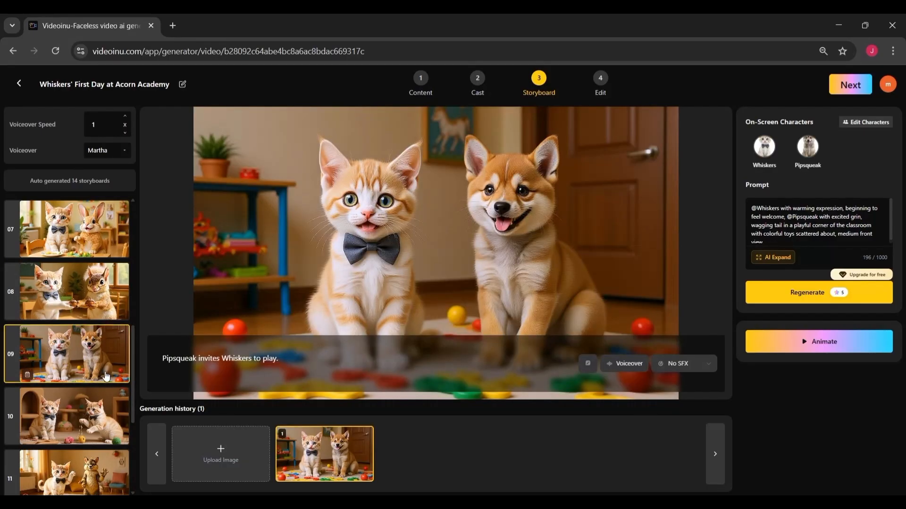
pyautogui.moveTo(133, 361); pyautogui.dragTo(134, 413)
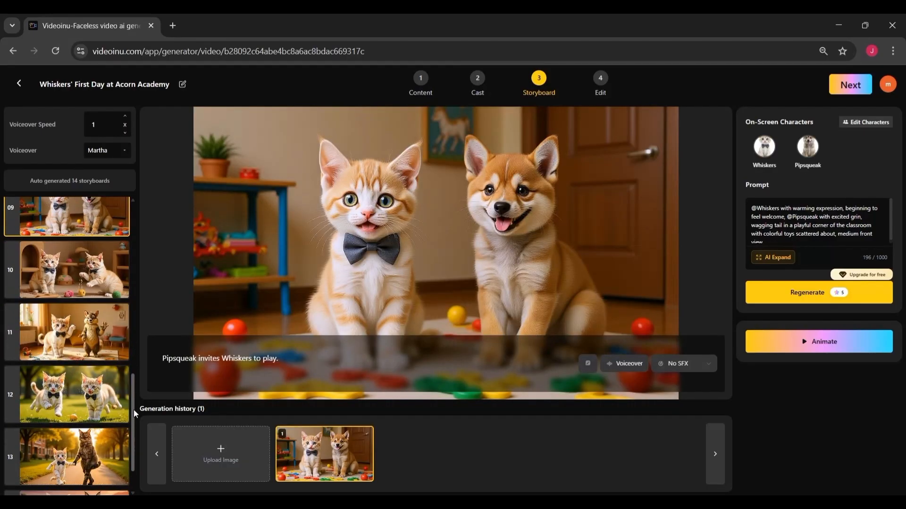
pyautogui.scroll(-1, 134, 409)
pyautogui.click(56, 386)
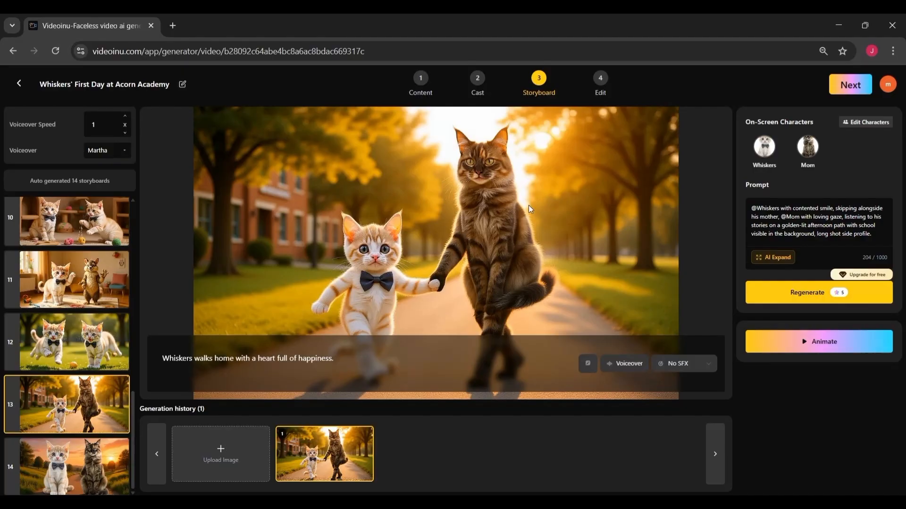
# Step: Advance the project to the Edit stage and choose the kitchen breakfast scene from shot 02 as the cover image
pyautogui.click(849, 93)
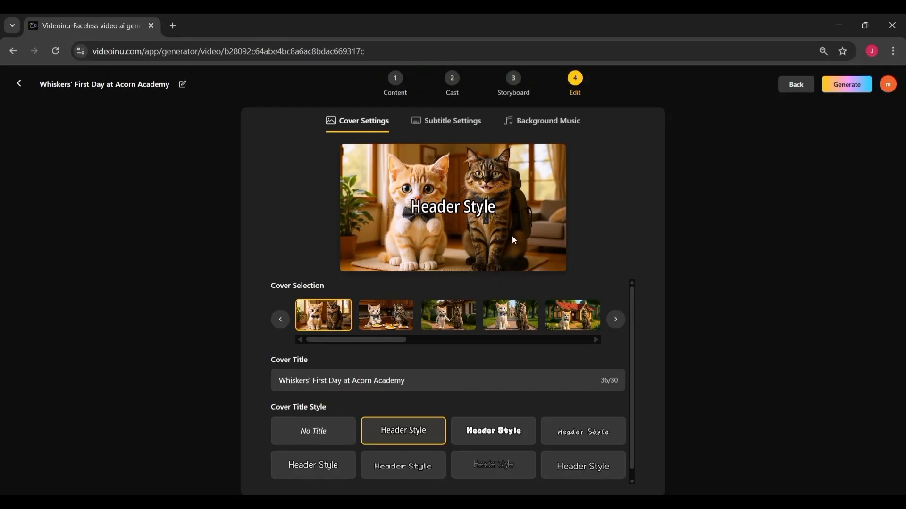
pyautogui.click(384, 320)
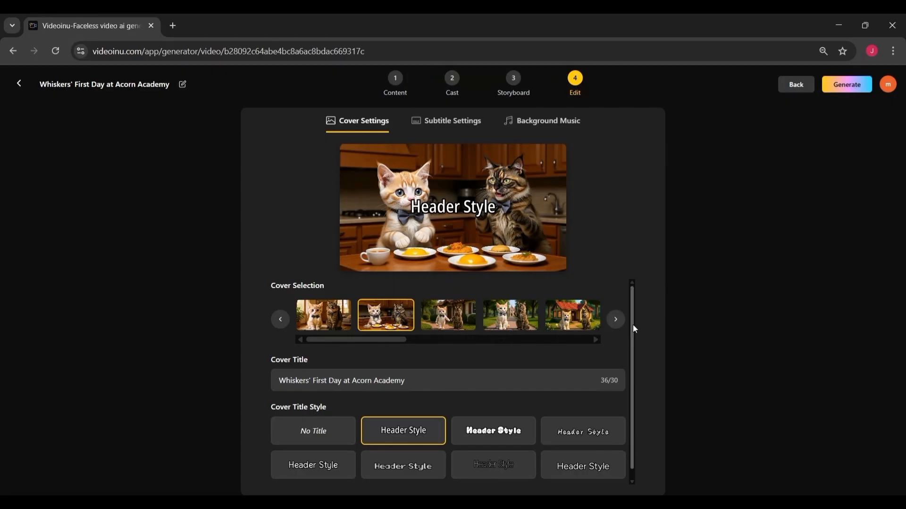
pyautogui.moveTo(635, 328); pyautogui.dragTo(633, 356)
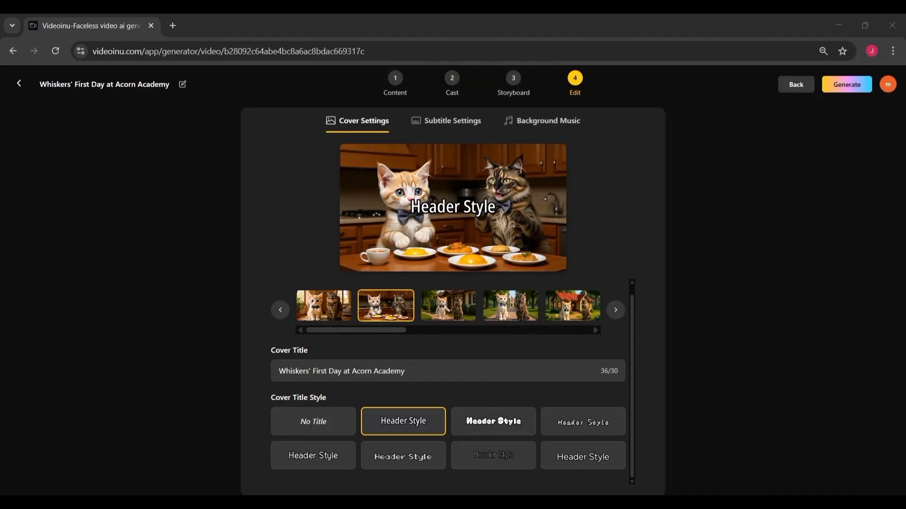
# Step: Try out the different cover title styles and apply the thin, slanted handwriting-like header style, keeping the existing cover title
pyautogui.click(513, 432)
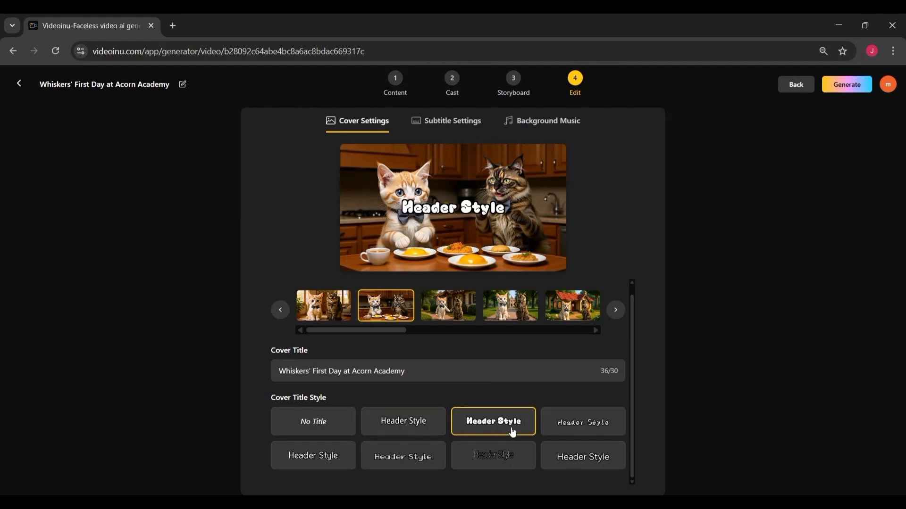
pyautogui.click(568, 421)
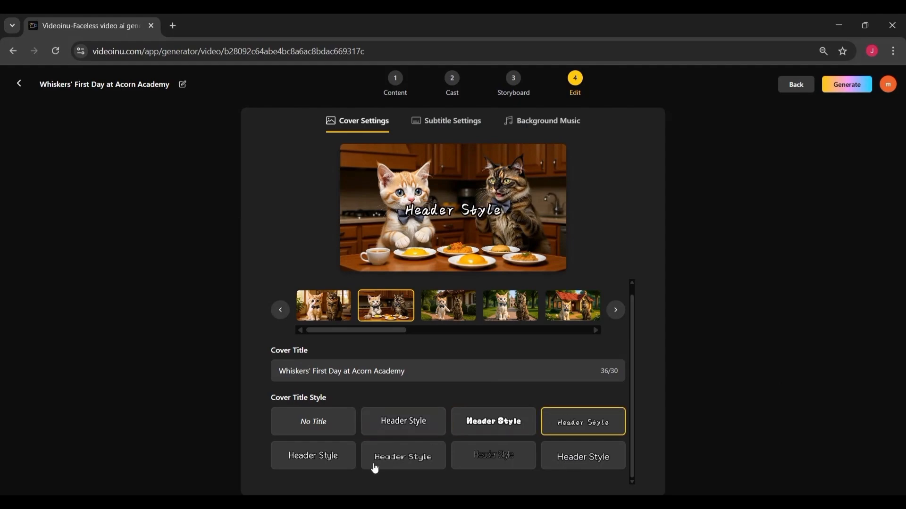
pyautogui.click(406, 457)
pyautogui.click(467, 463)
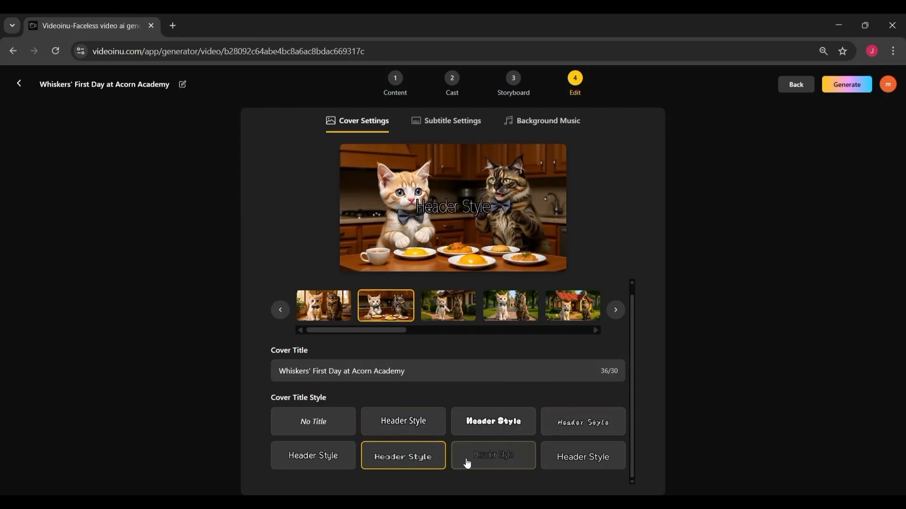
pyautogui.click(561, 460)
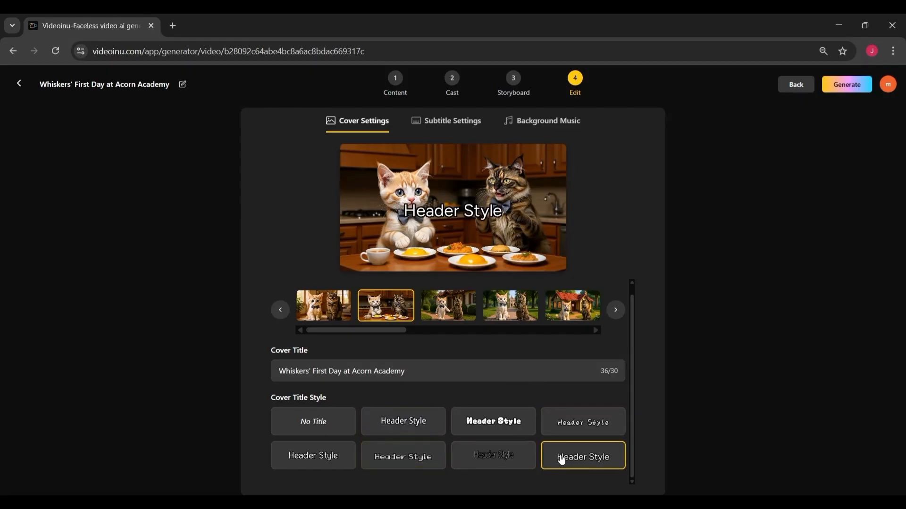
pyautogui.click(309, 463)
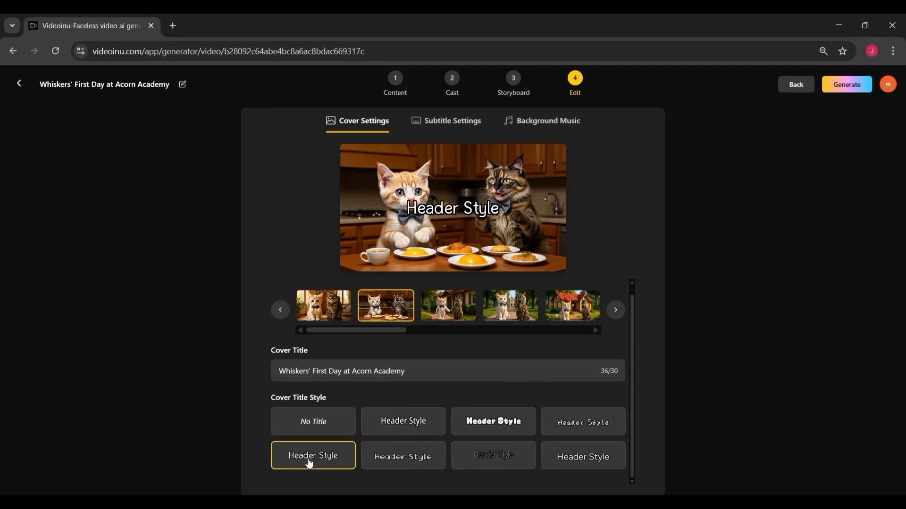
pyautogui.click(469, 366)
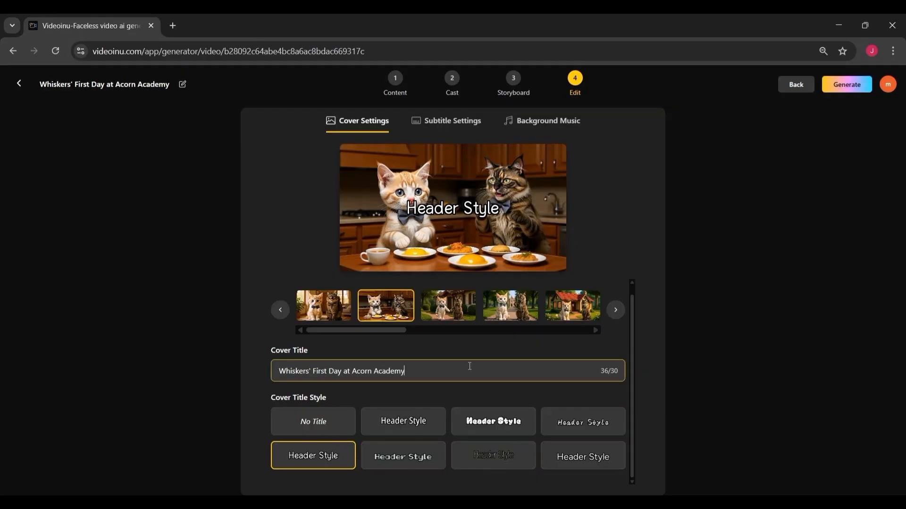
pyautogui.click(493, 415)
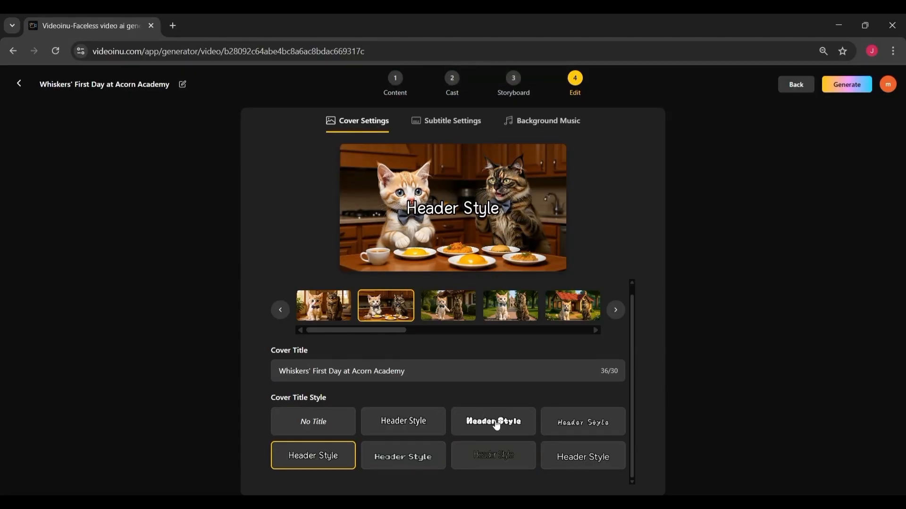
pyautogui.click(496, 424)
pyautogui.click(563, 424)
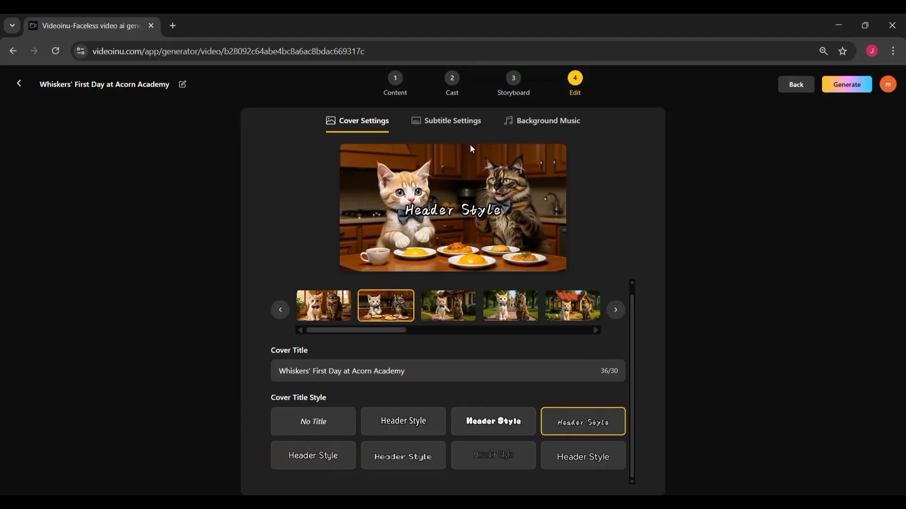
# Step: Check the subtitle style options and set the background music volume to 70%
pyautogui.click(450, 122)
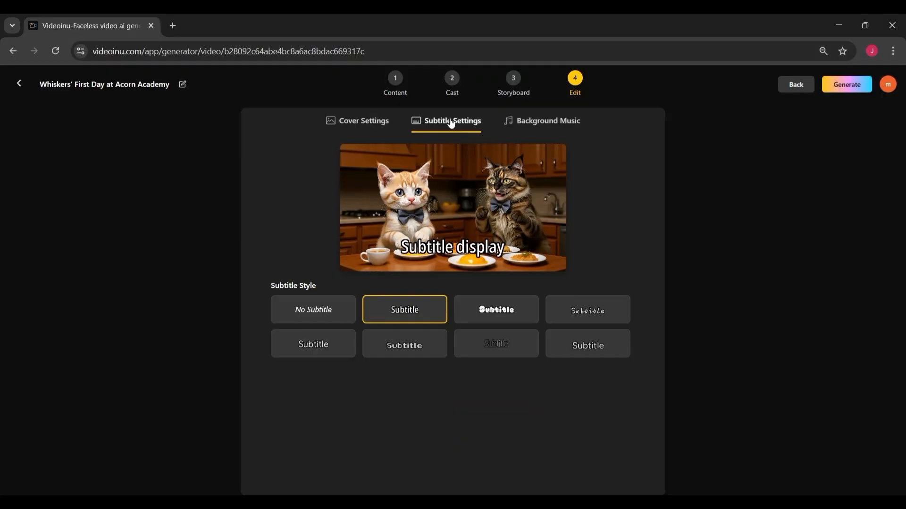
pyautogui.click(539, 123)
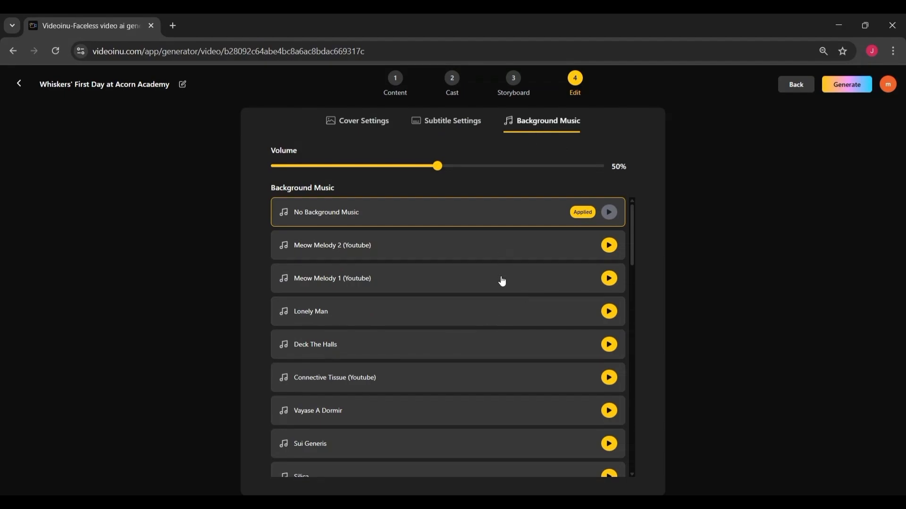
pyautogui.moveTo(631, 268); pyautogui.dragTo(627, 213)
pyautogui.moveTo(437, 166); pyautogui.dragTo(508, 164)
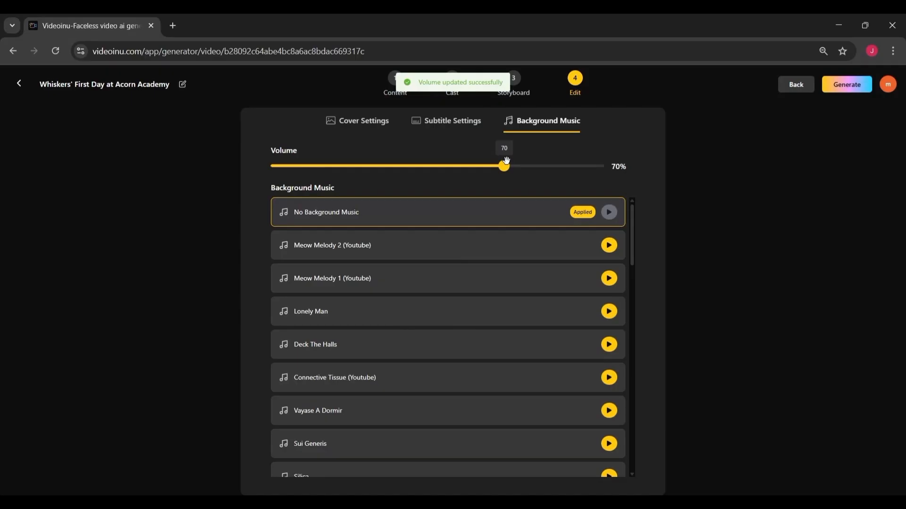
# Step: Recheck the cover settings and generate the video at 16:9 aspect ratio and 720p resolution
pyautogui.click(367, 124)
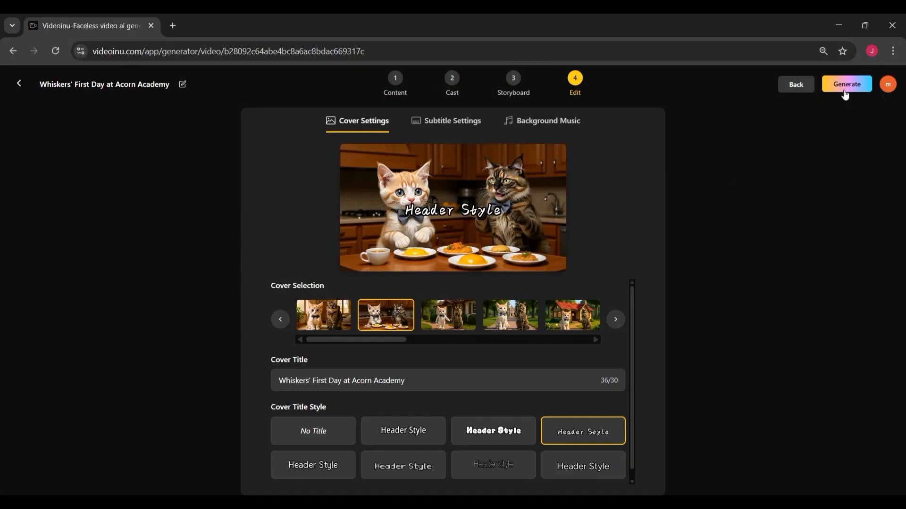
pyautogui.click(844, 95)
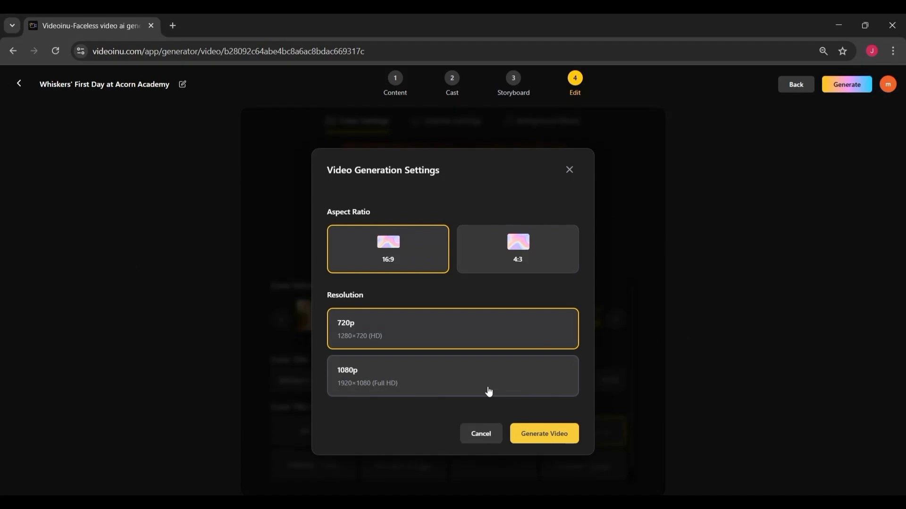
pyautogui.click(556, 434)
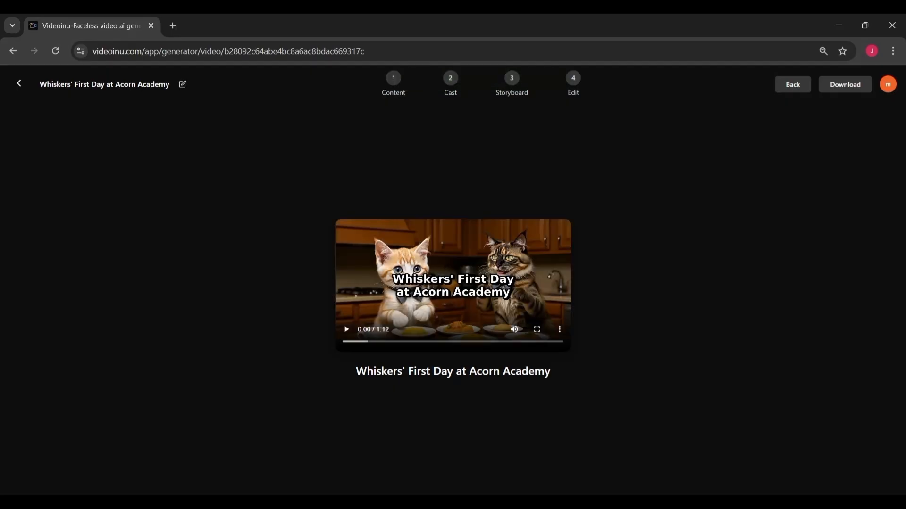
# Step: Play the generated video and check the player's extra options
pyautogui.click(346, 329)
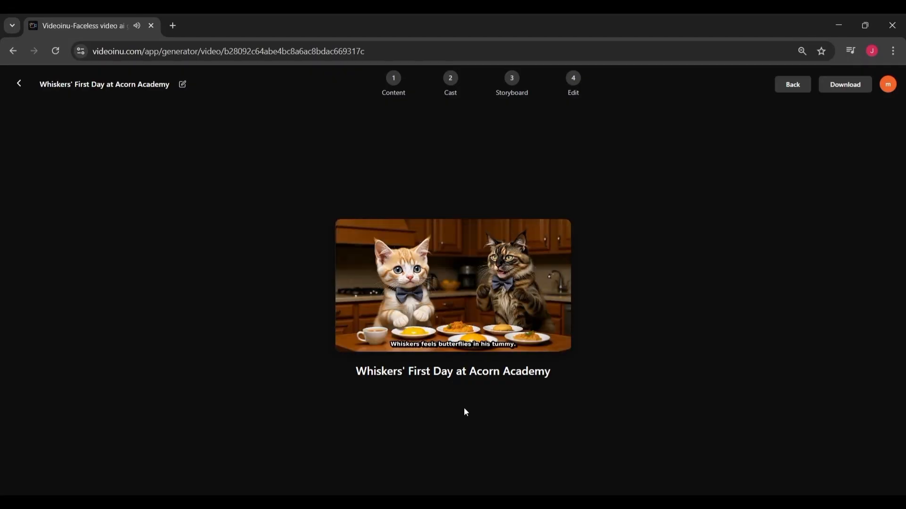
pyautogui.moveTo(475, 351)
pyautogui.click(559, 329)
pyautogui.click(600, 330)
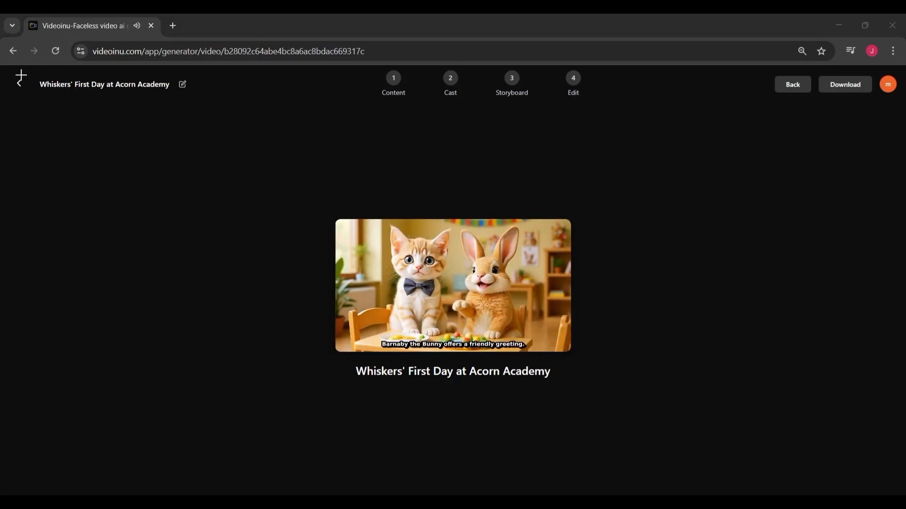
pyautogui.moveTo(517, 302)
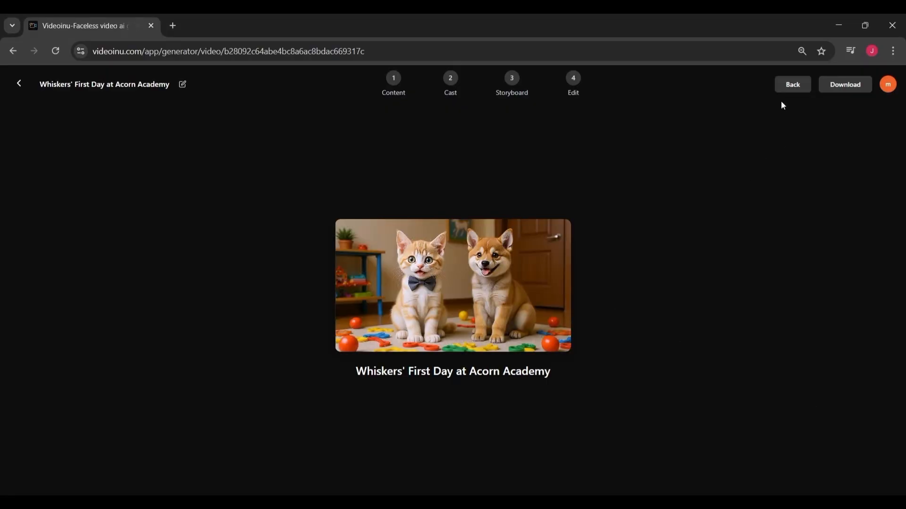
# Step: Leave the finished video and open the list of saved projects in Assets
pyautogui.click(791, 86)
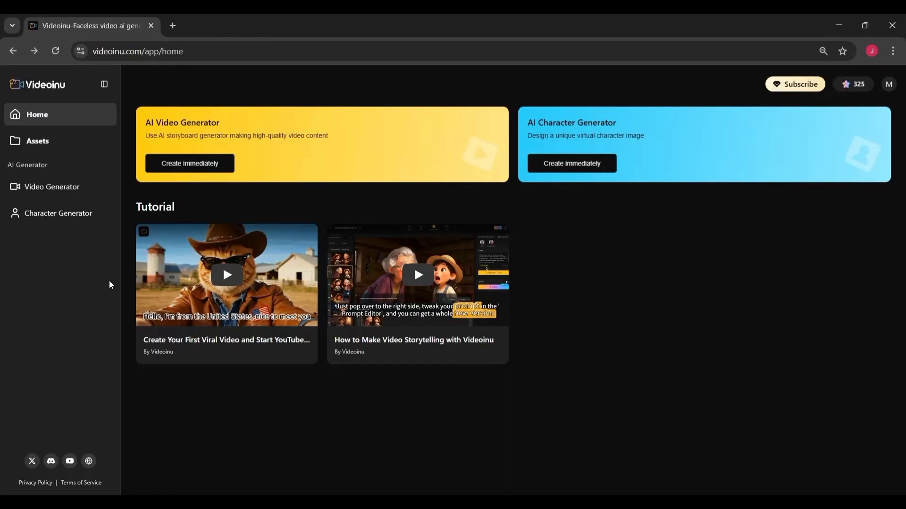
pyautogui.click(49, 152)
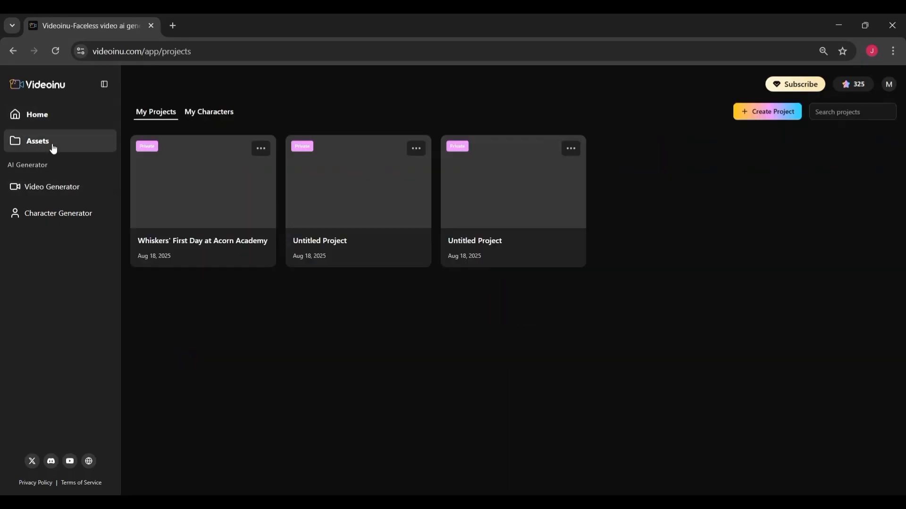